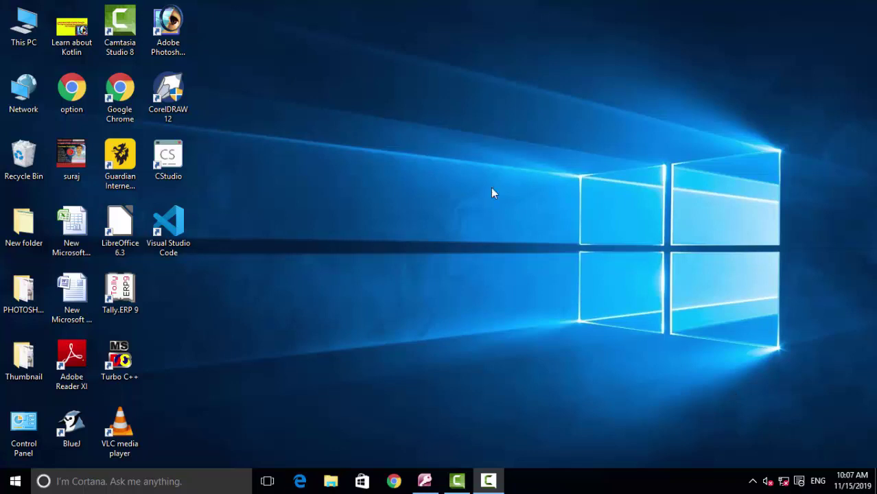
Refresh the desktop repeatedly, then launch Access and create the blank database Database9
right_click(367, 60)
left_click(383, 96)
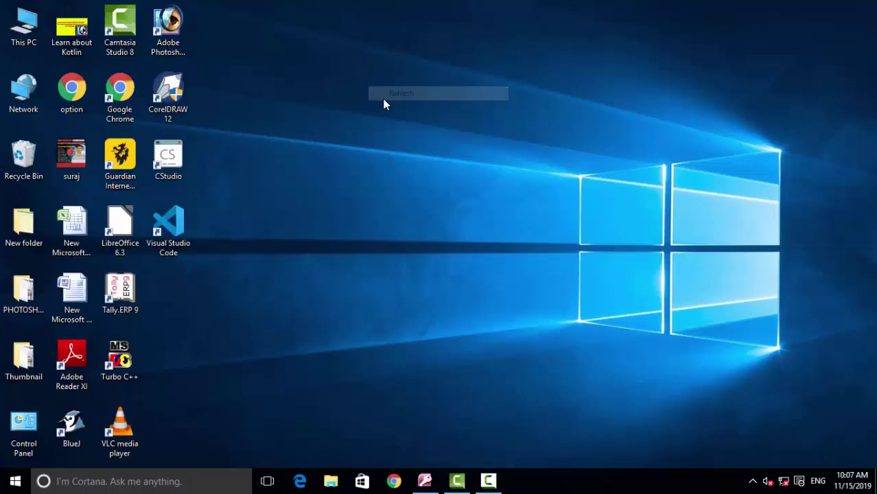
right_click(382, 100)
left_click(404, 137)
right_click(403, 138)
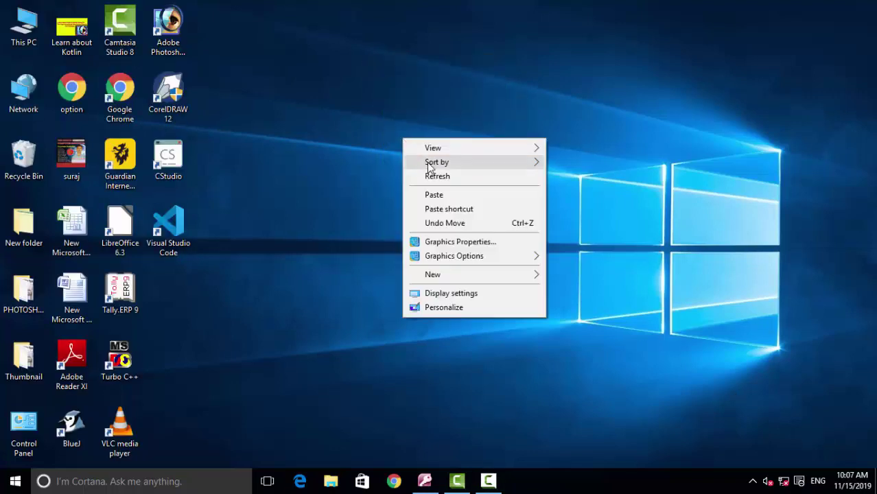
left_click(435, 177)
right_click(434, 175)
left_click(461, 213)
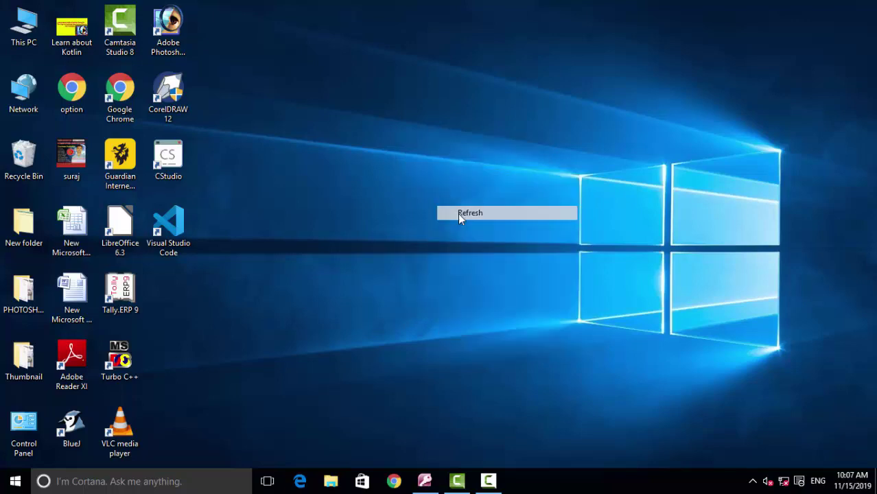
right_click(459, 214)
left_click(482, 251)
right_click(481, 252)
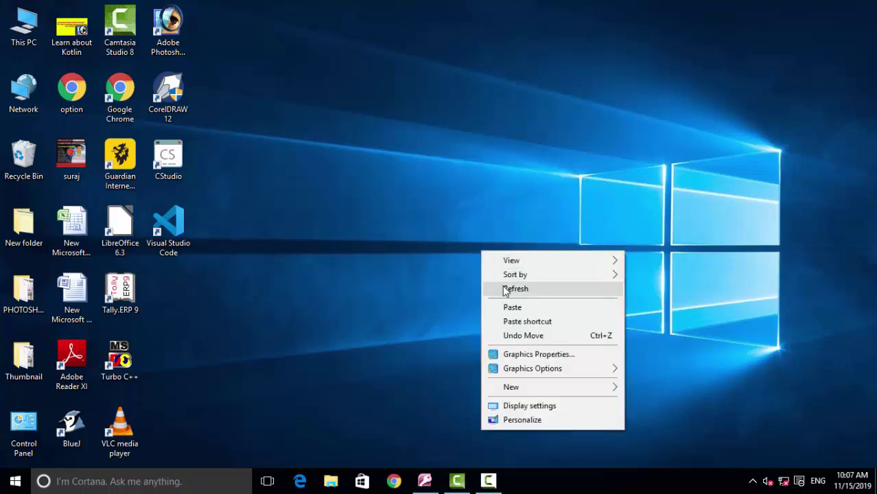
left_click(504, 288)
left_click(425, 480)
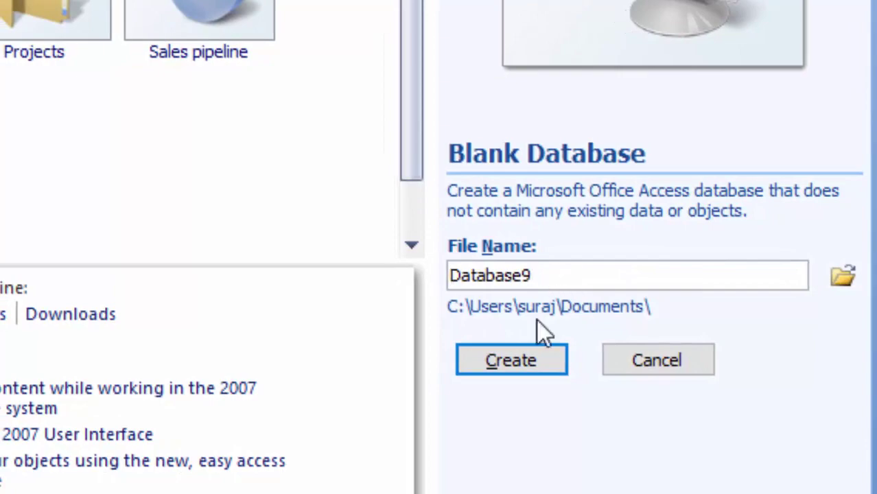
left_click(506, 374)
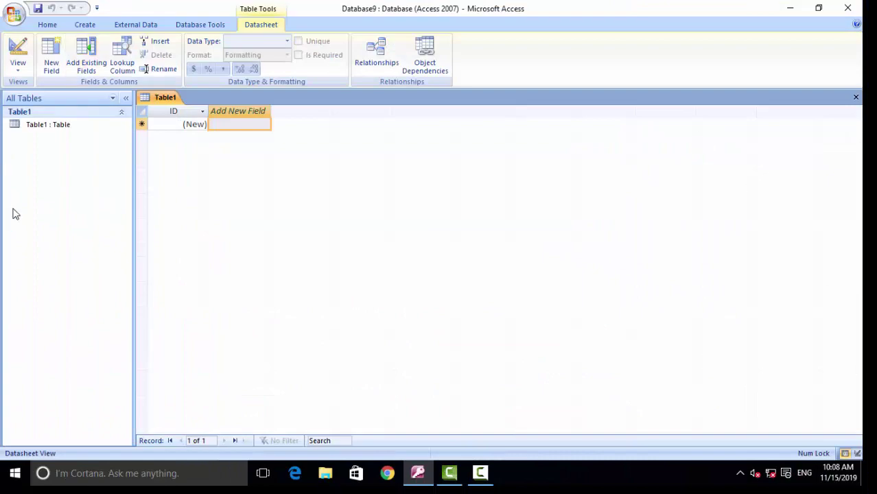
Switch Table1 to Design view, saving it under the name 'Data type'
left_click(11, 67)
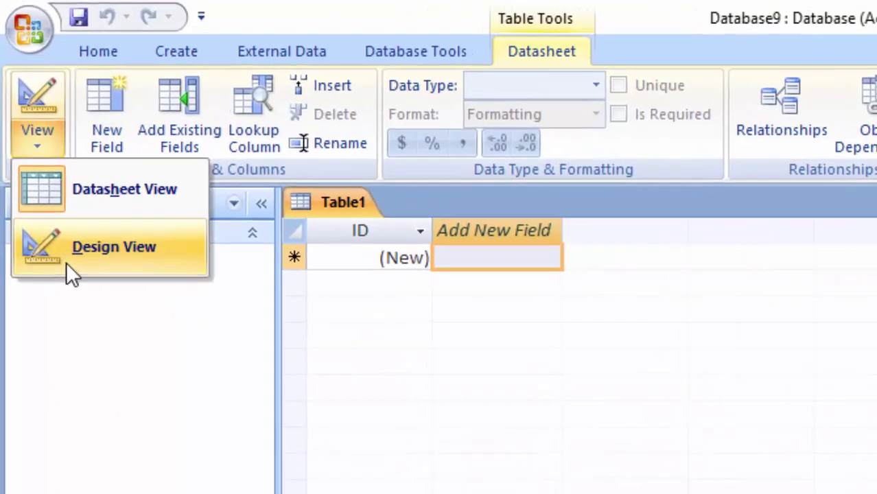
left_click(47, 173)
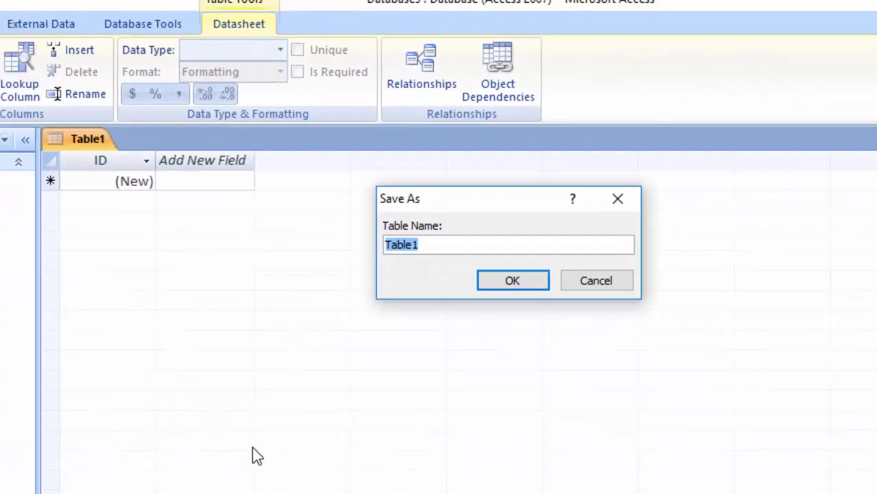
key("BackSpace")
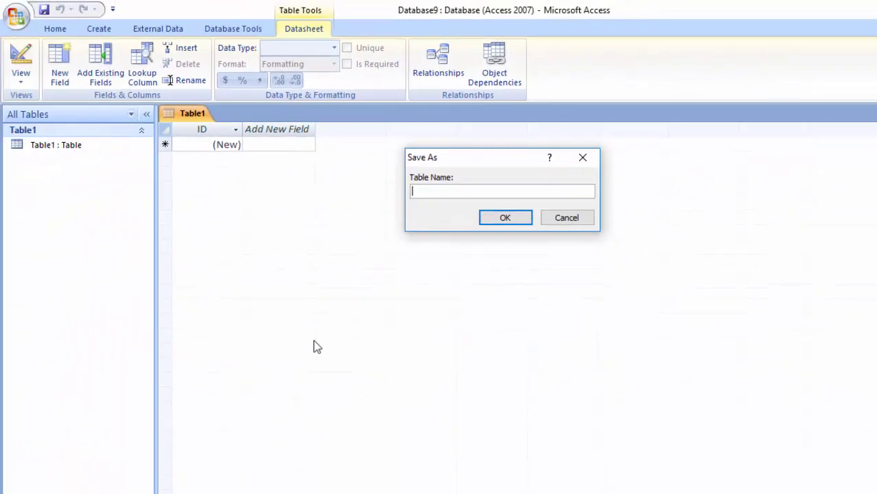
type("Da")
type("t")
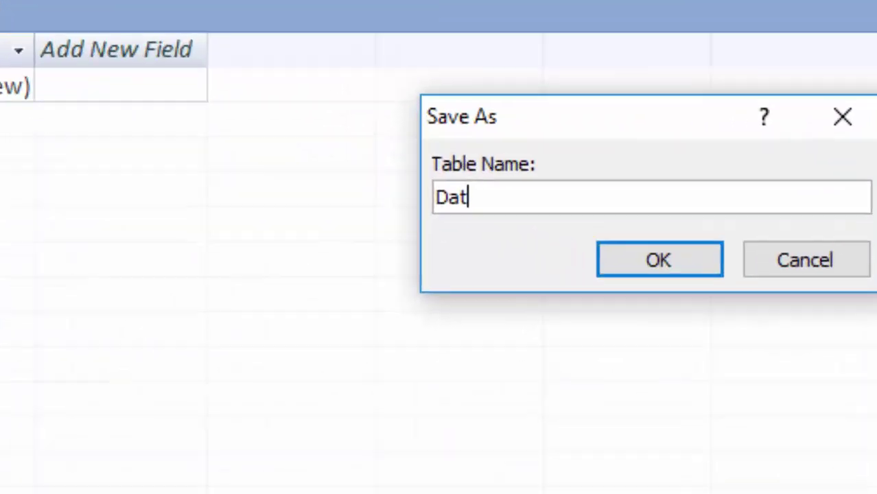
type("a typ")
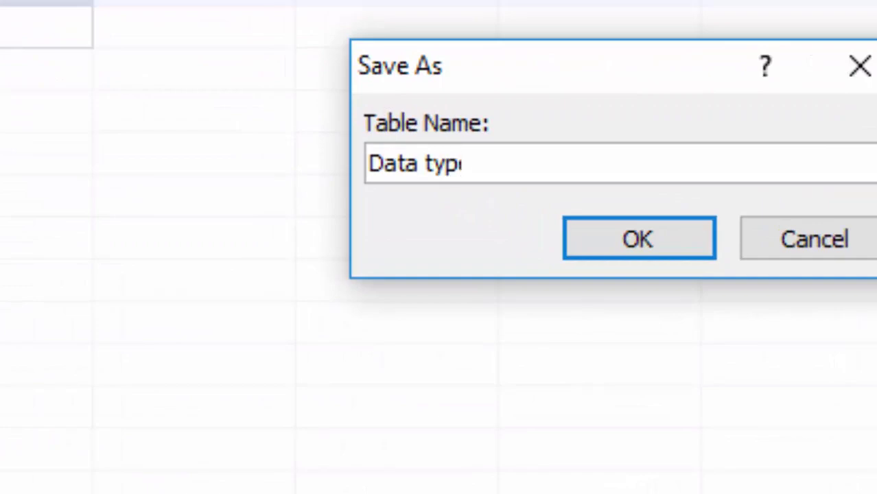
type("e")
key("Return")
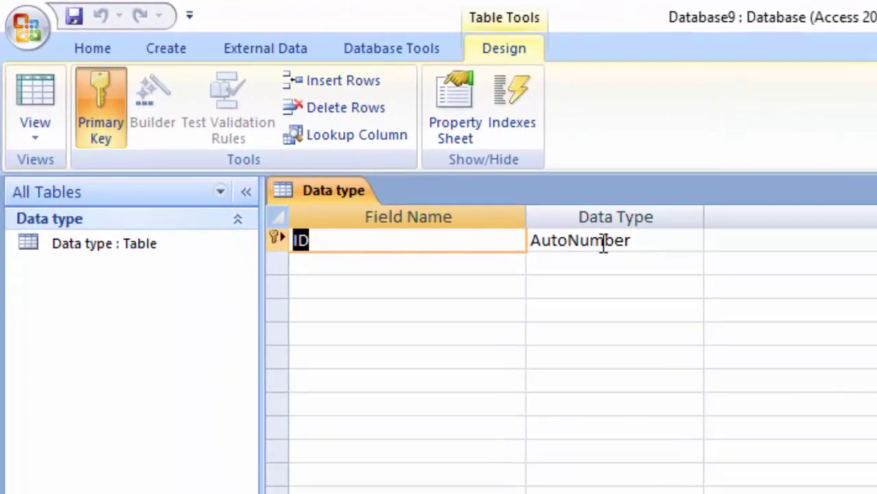
left_click(650, 245)
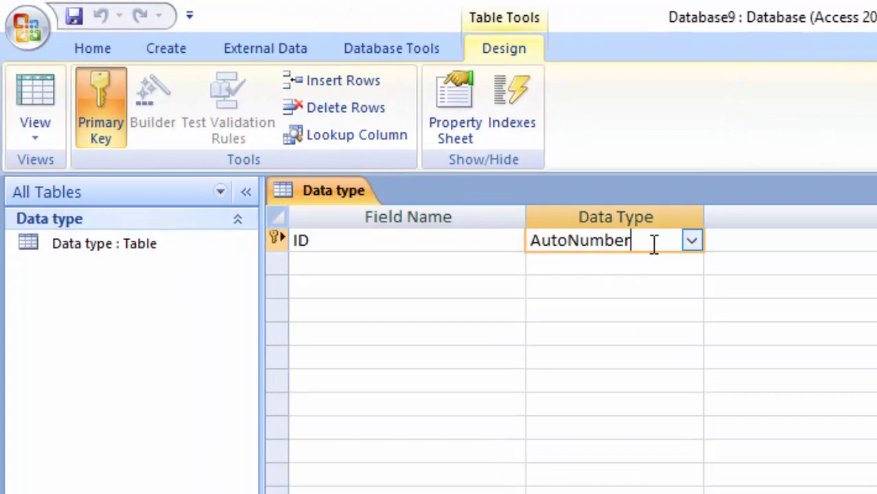
left_click(692, 241)
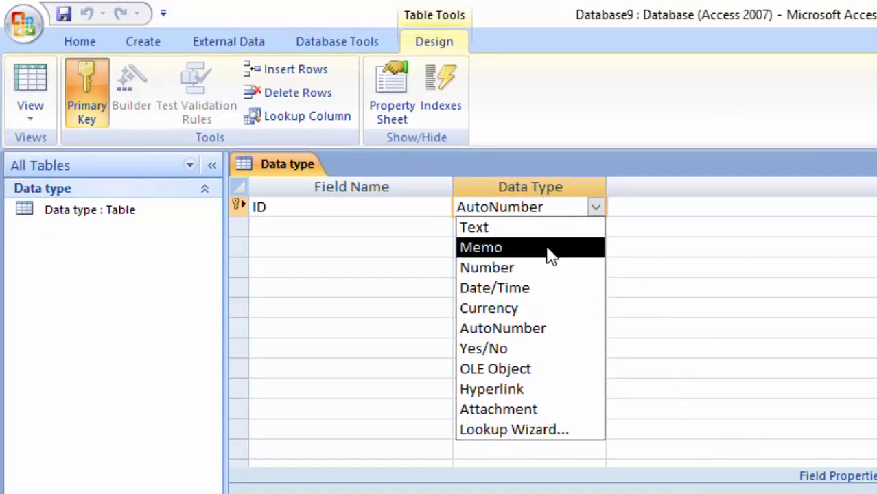
key("Escape")
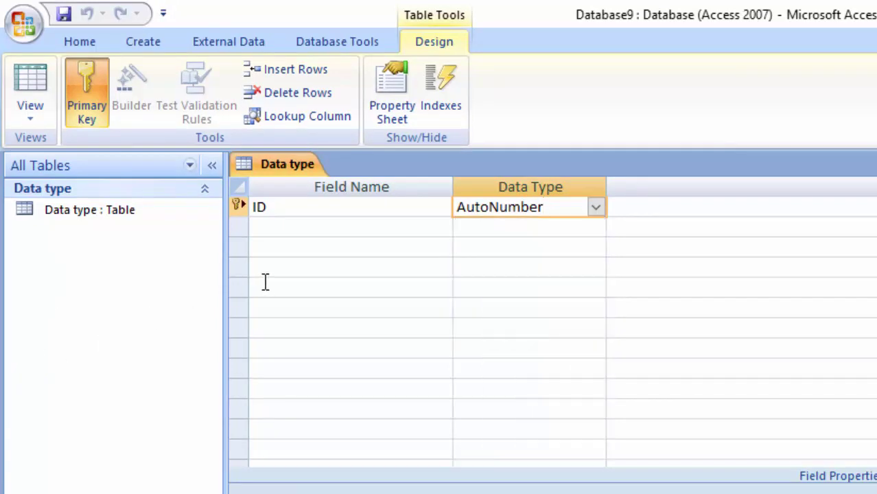
Add a second field named Name with Text data type, dismissing the reserved-word warning
left_click(285, 226)
type("N")
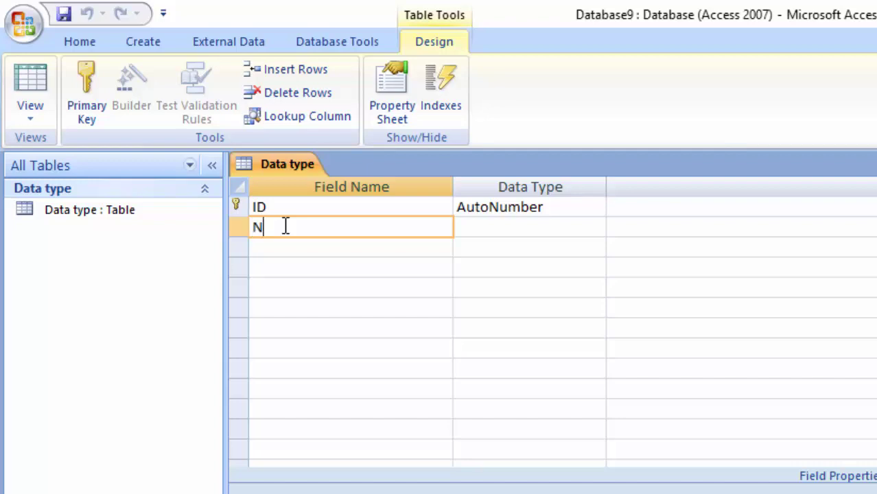
type("ame")
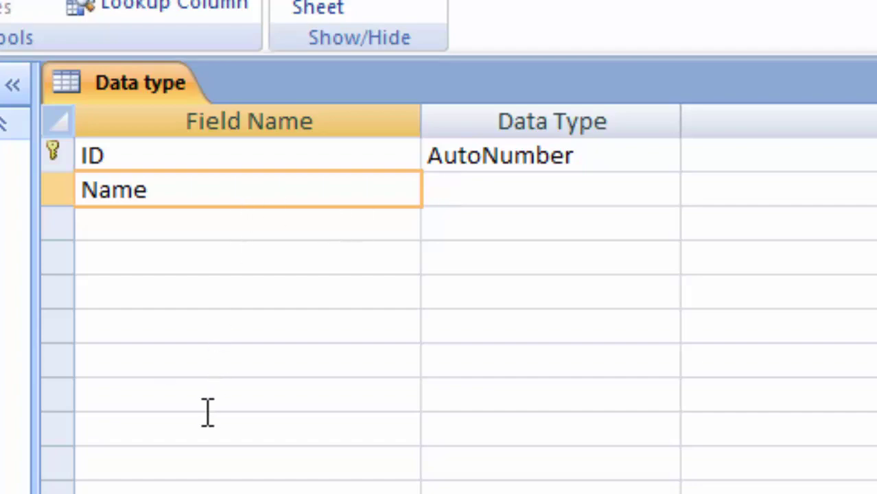
key("Tab")
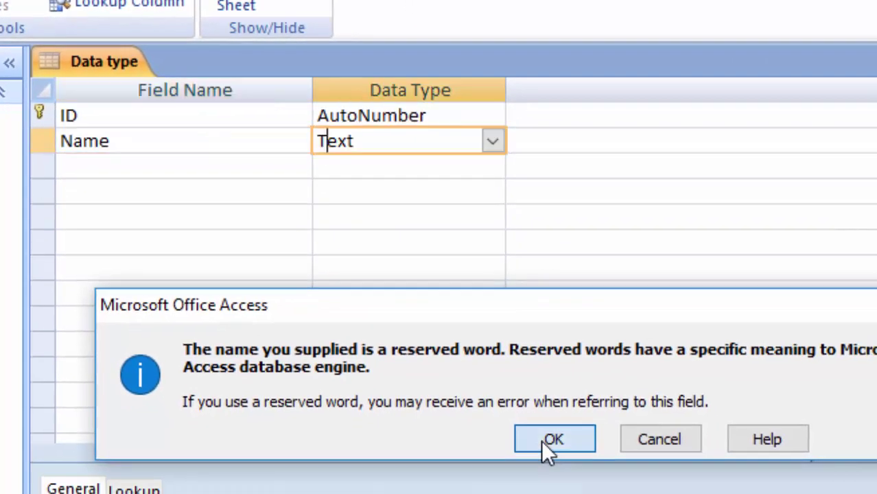
left_click(542, 439)
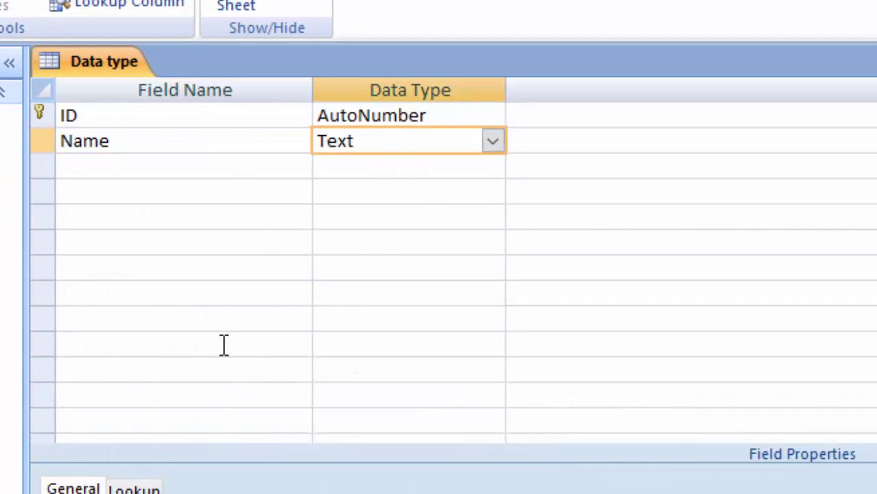
Enter the ID field description 'Generate the number automatically'
left_click(567, 120)
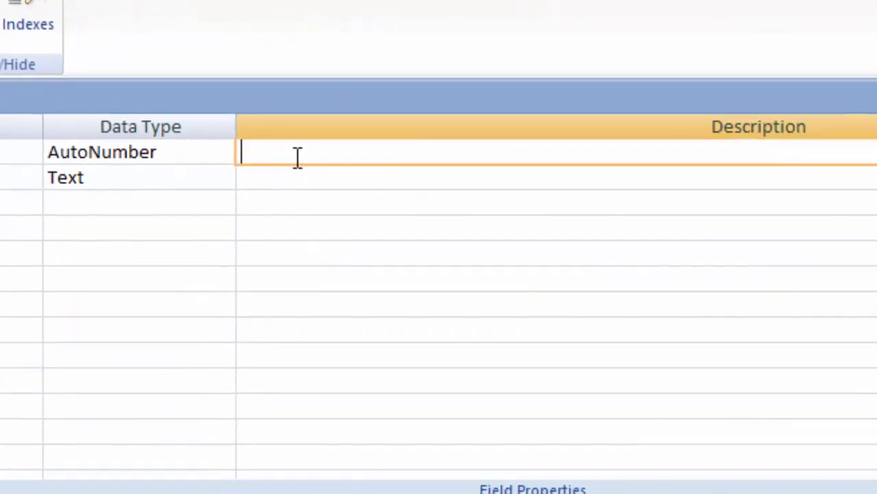
type("Ge")
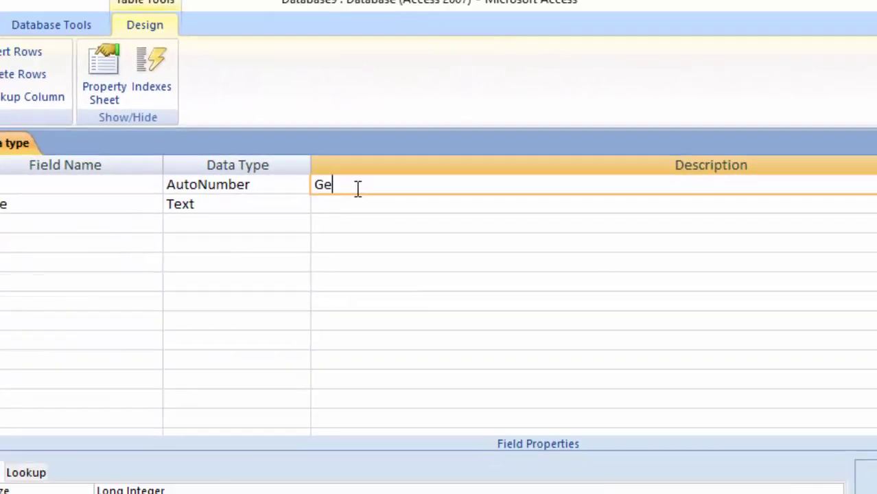
type("nerate the nu")
type("mb")
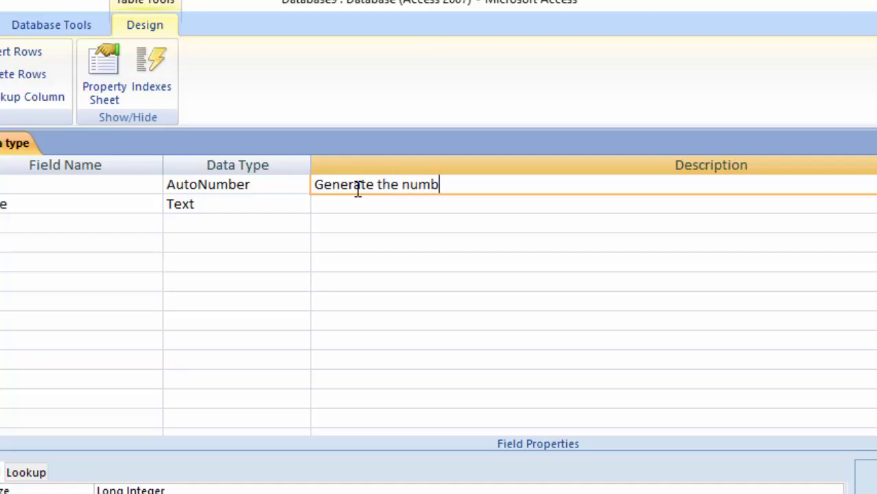
type("er aut")
type("omat")
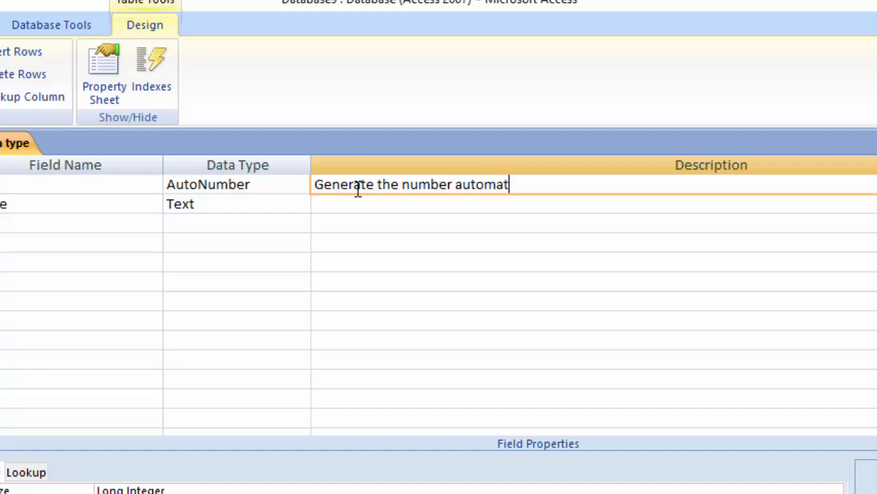
type("lly")
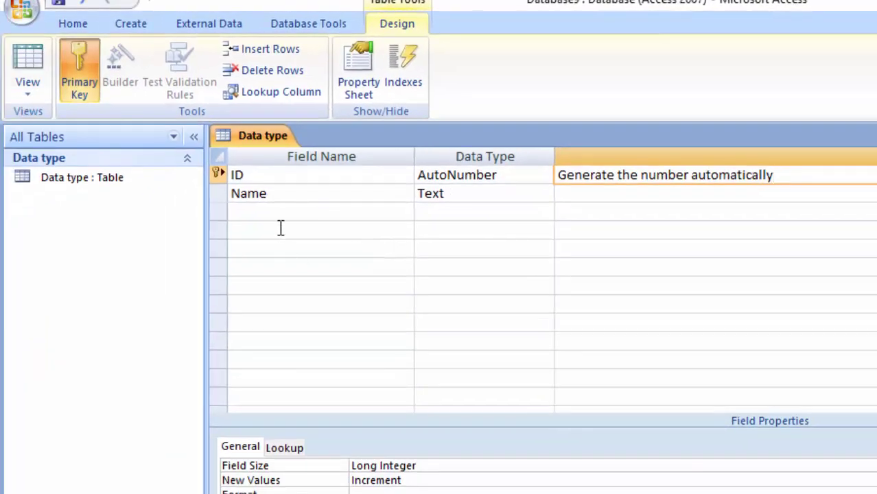
Rename the second field from Name to Student Name, keeping its Text type
left_click(268, 211)
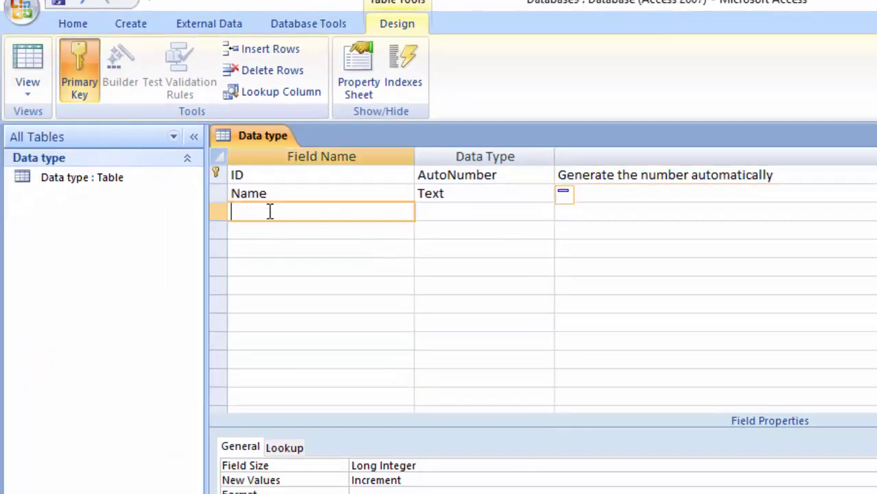
type("H")
key("BackSpace")
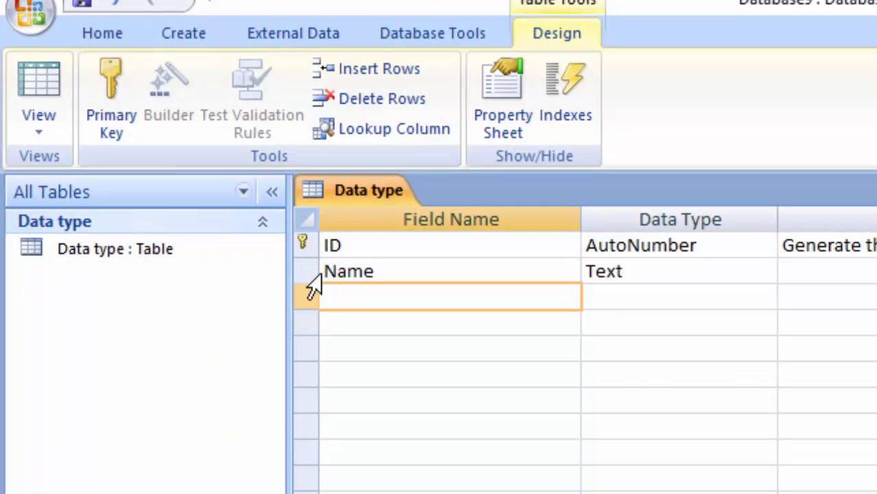
left_click(327, 271)
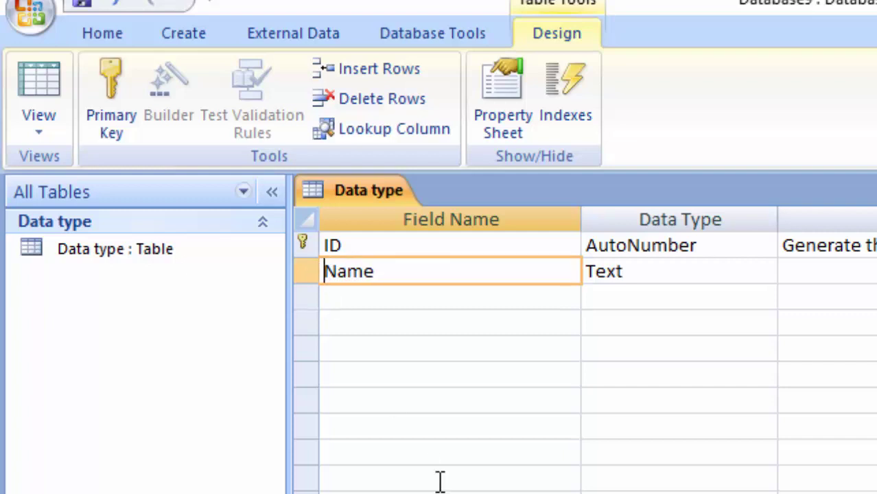
type("Stu")
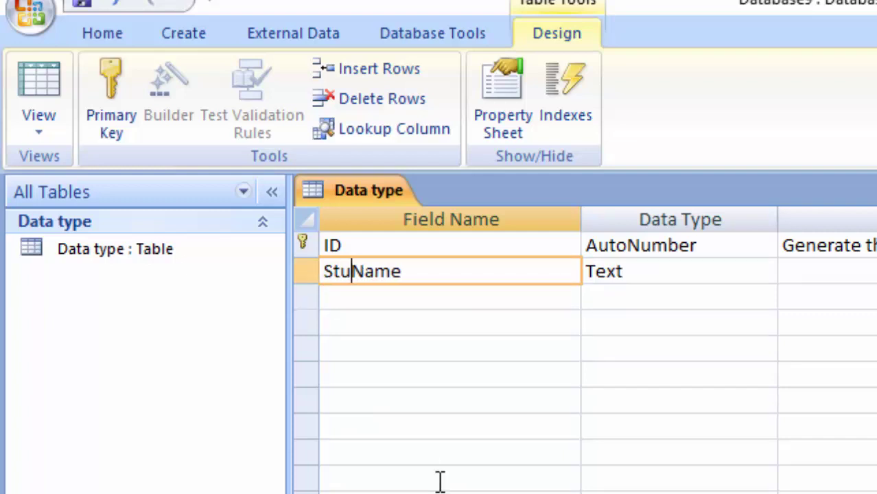
type("de")
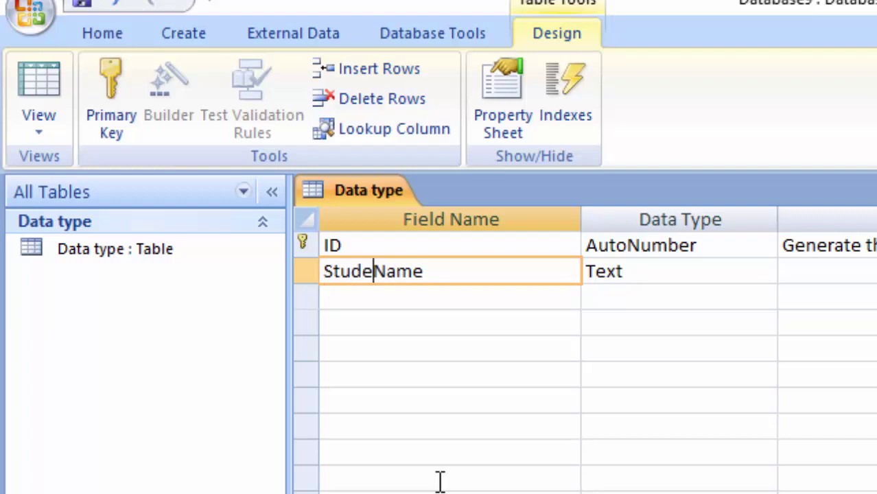
type("nt")
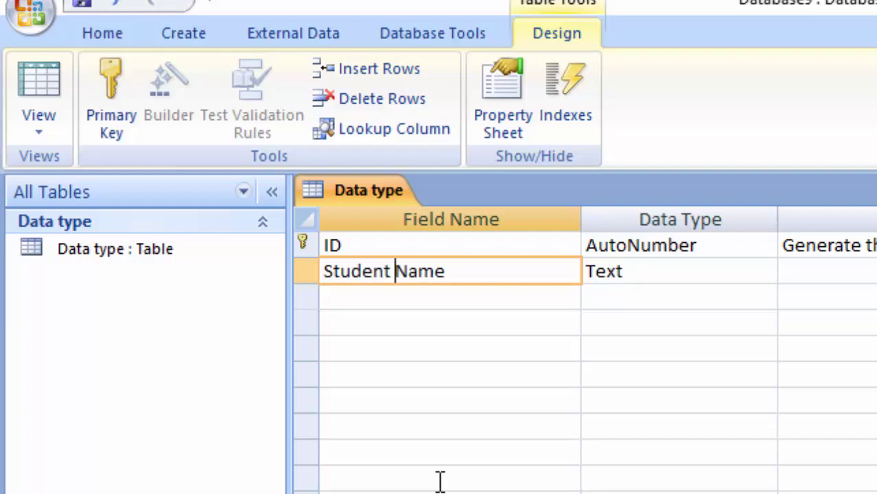
left_click(442, 299)
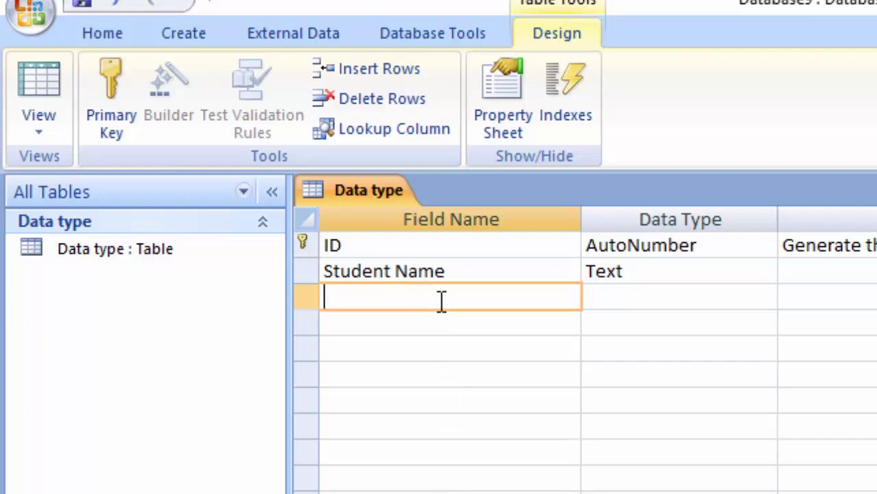
Add Hindi and English fields and set both to the Number data type
type("Hi")
type("ndi")
left_click(441, 323)
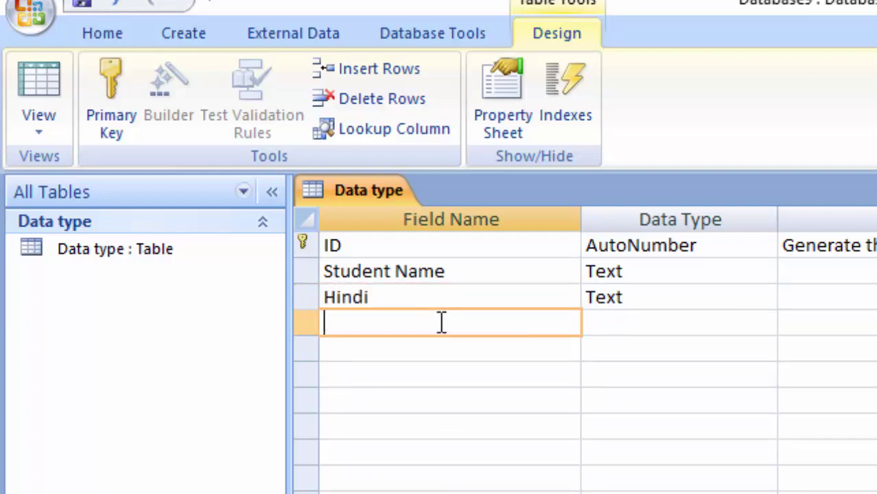
type("Engli")
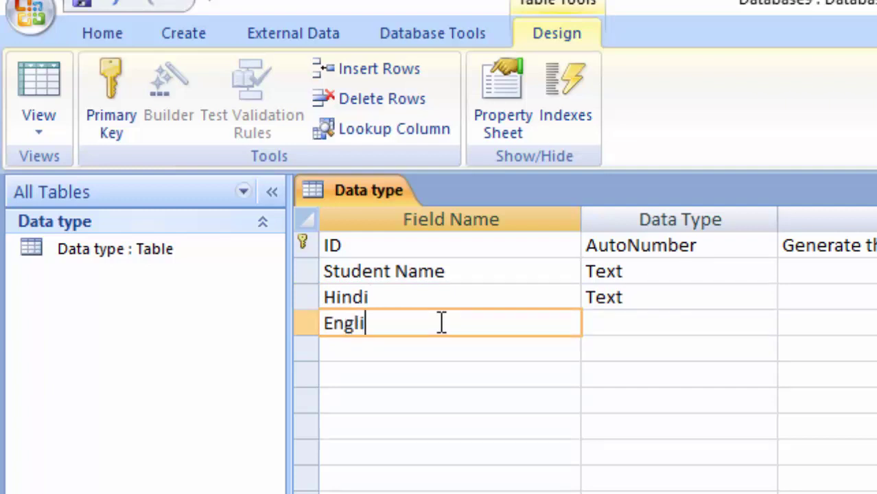
type("sh")
key("Tab")
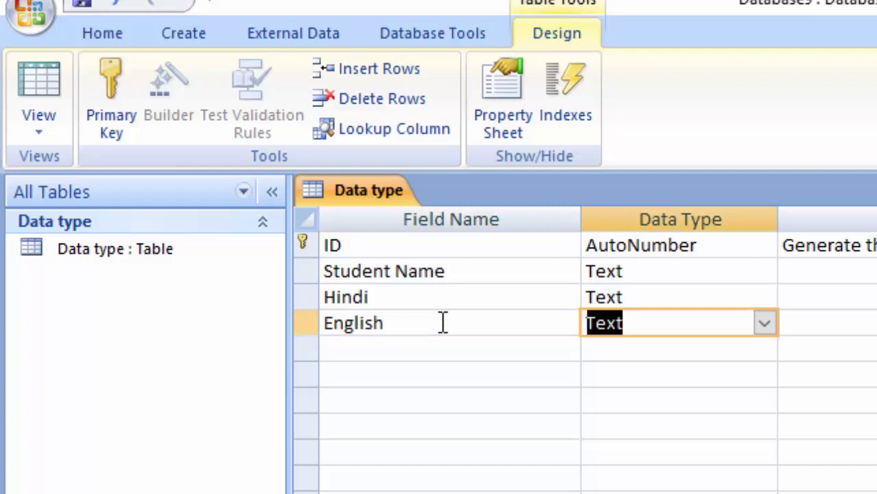
left_click(673, 300)
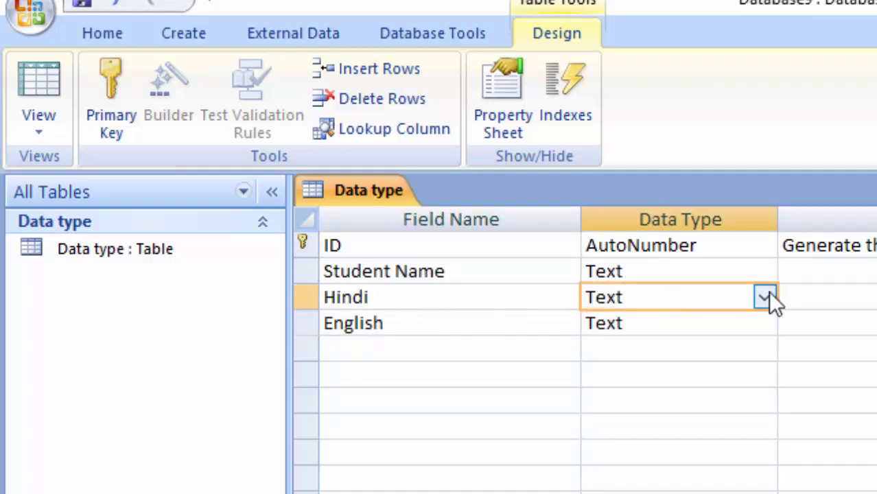
left_click(764, 297)
left_click(720, 373)
left_click(697, 323)
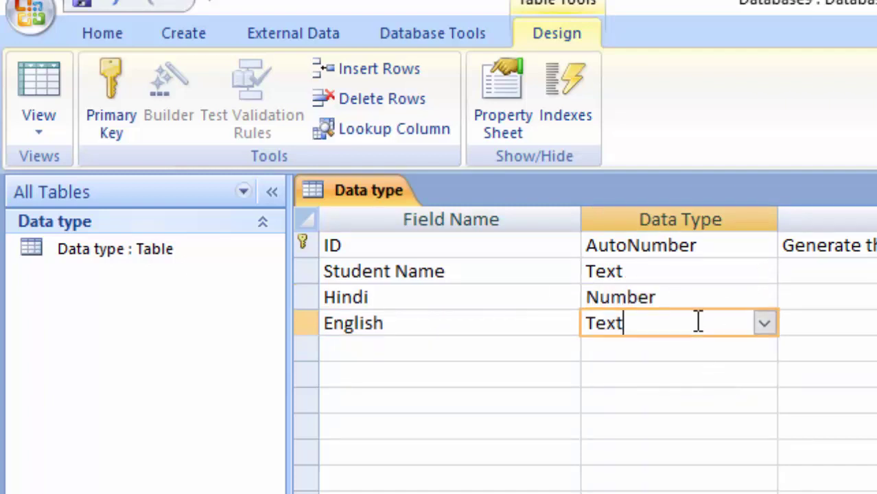
left_click(763, 323)
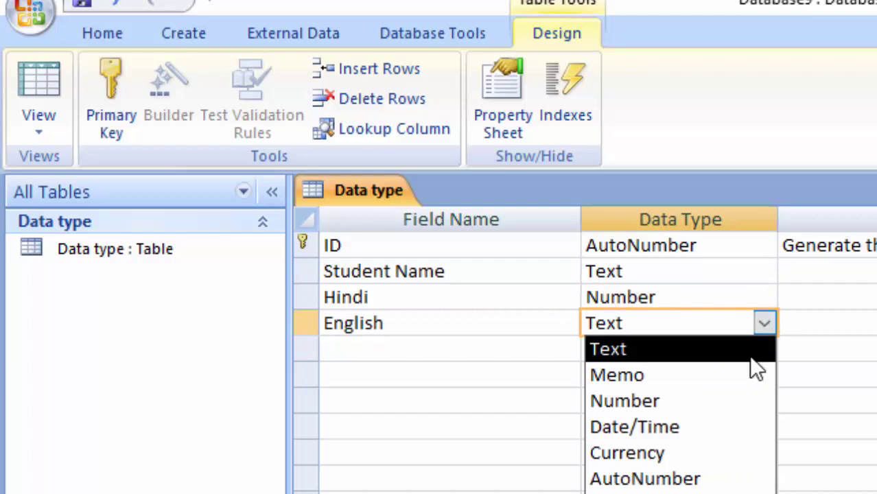
left_click(728, 400)
Add a DOB field with the Date/Time data type
left_click(356, 347)
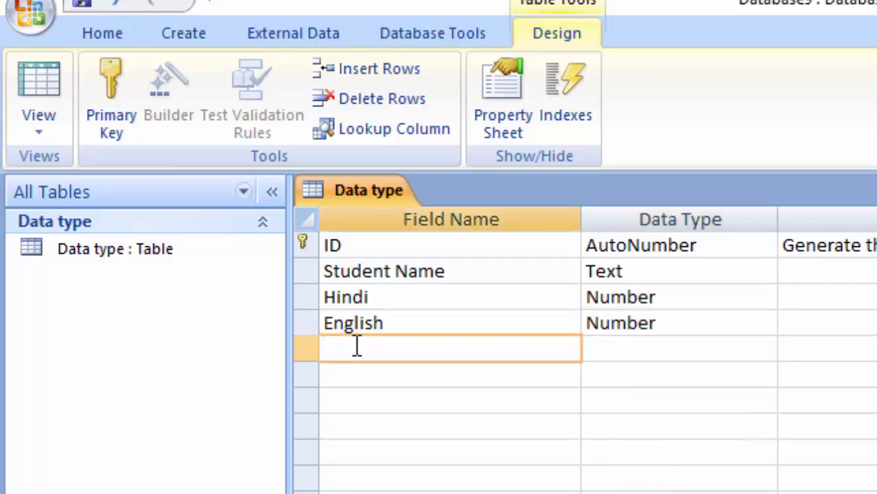
type("Dob")
key("BackSpace")
key("BackSpace")
type("OB")
key("BackSpace")
type("B")
left_click(631, 354)
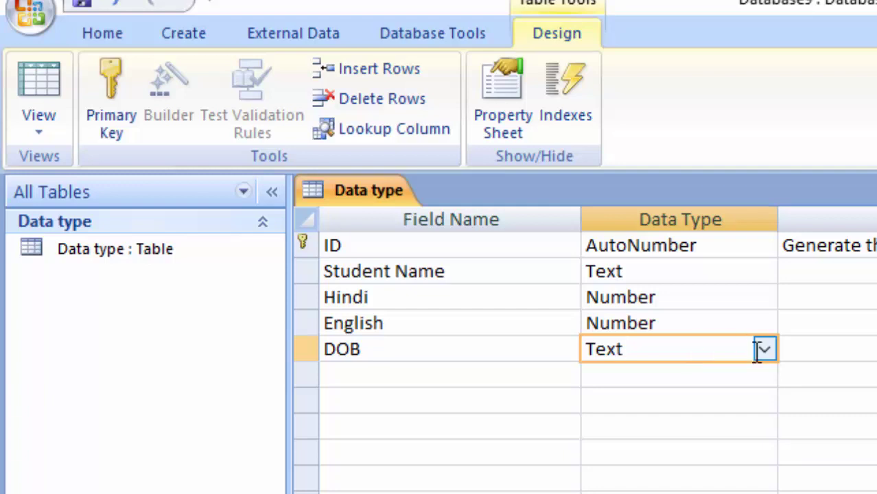
left_click(766, 348)
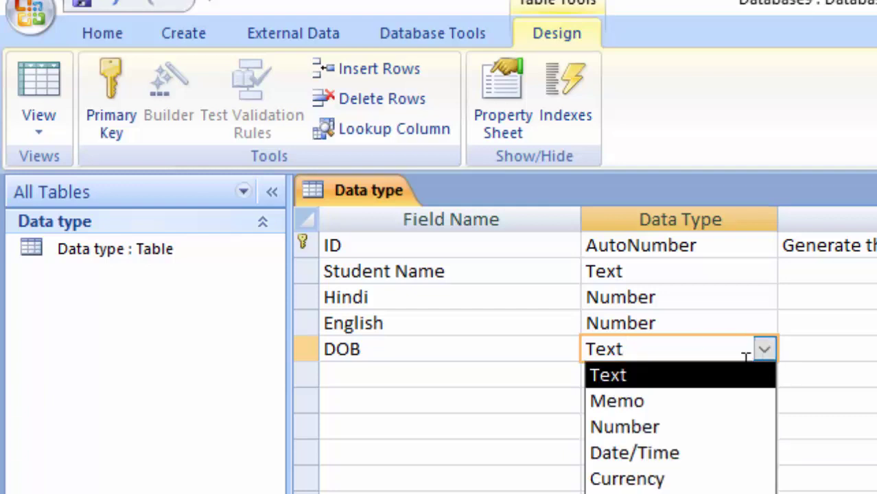
left_click(670, 461)
Add a Fees field with the Currency data type and switch to Datasheet view
left_click(351, 381)
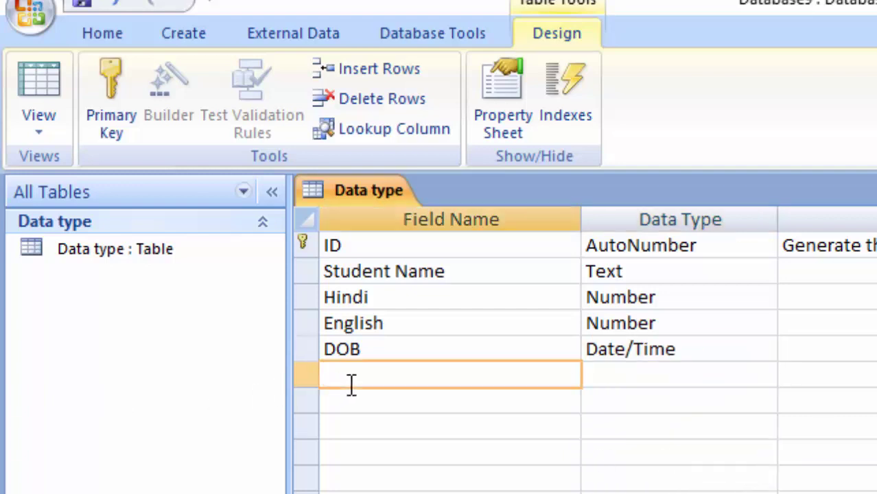
type("Fees")
left_click(689, 375)
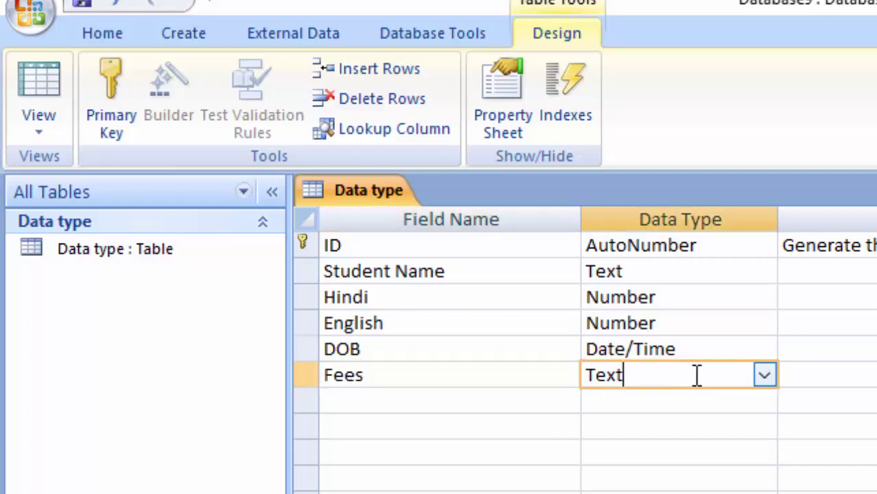
left_click(762, 376)
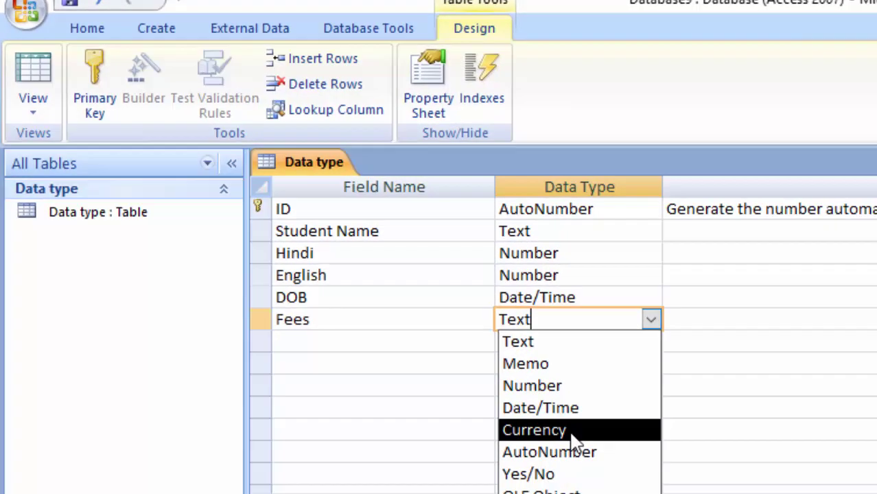
left_click(674, 492)
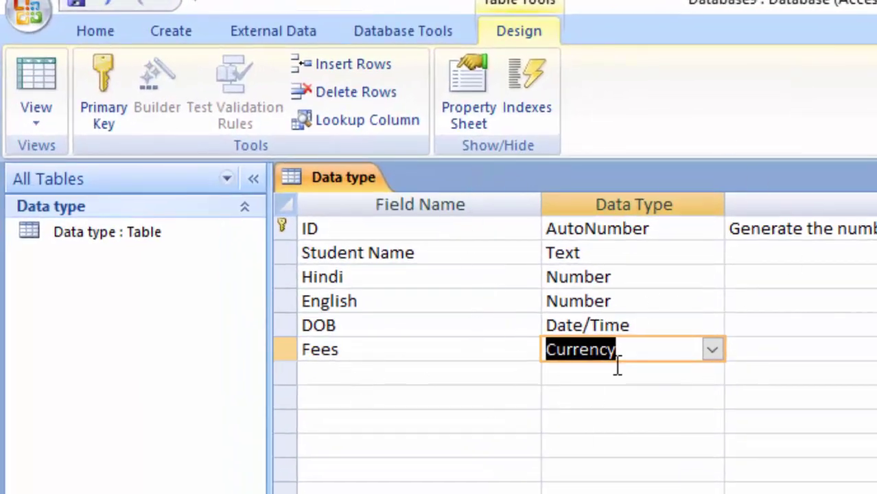
left_click(34, 78)
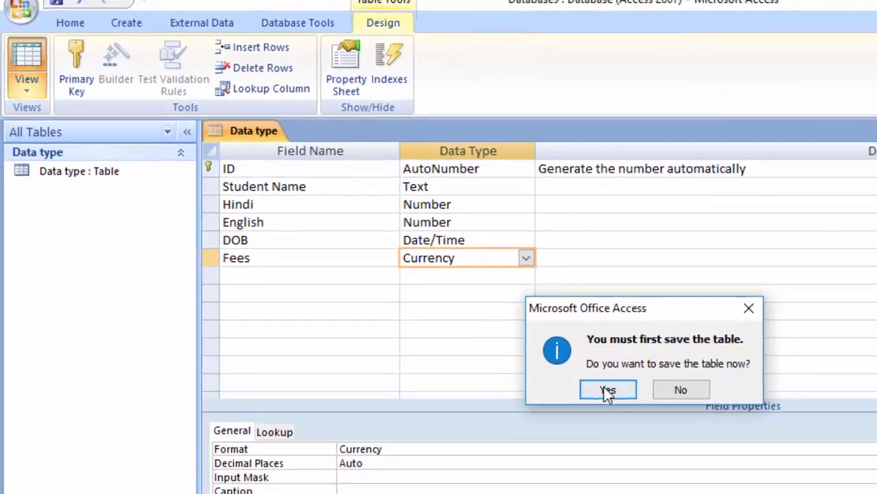
Save the table and autofit the Student Name column to its header
left_click(605, 388)
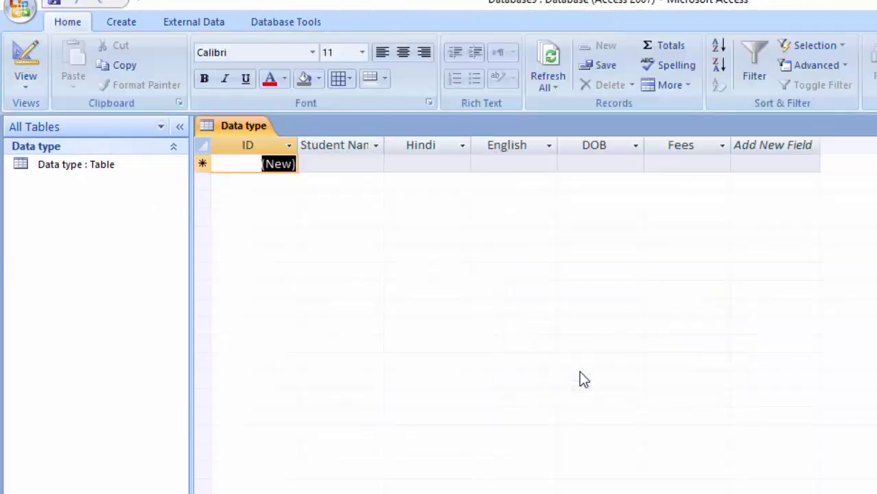
double_click(384, 144)
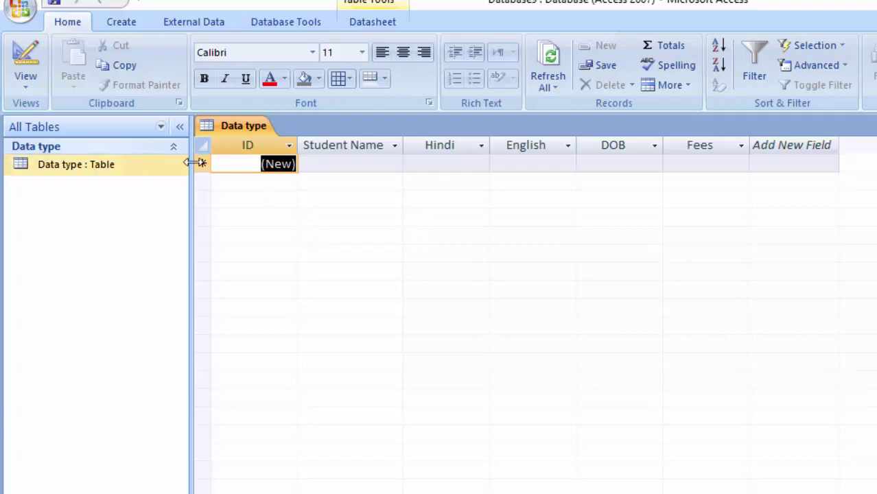
left_click(237, 163)
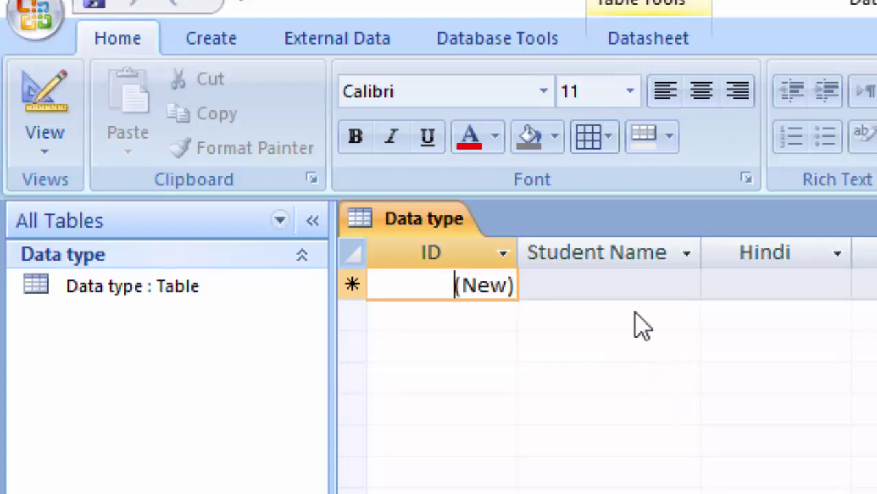
Enter the first record's student name, Hindi mark 50 and English mark 88
left_click(639, 283)
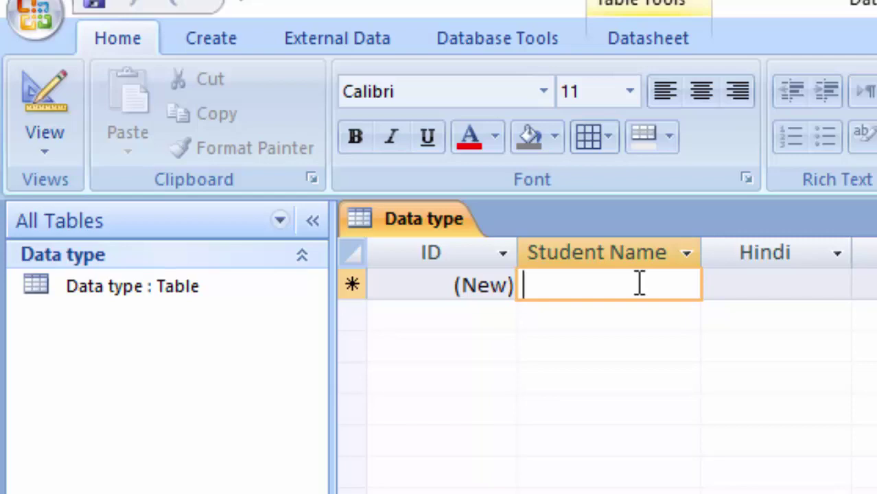
type("Ritesh")
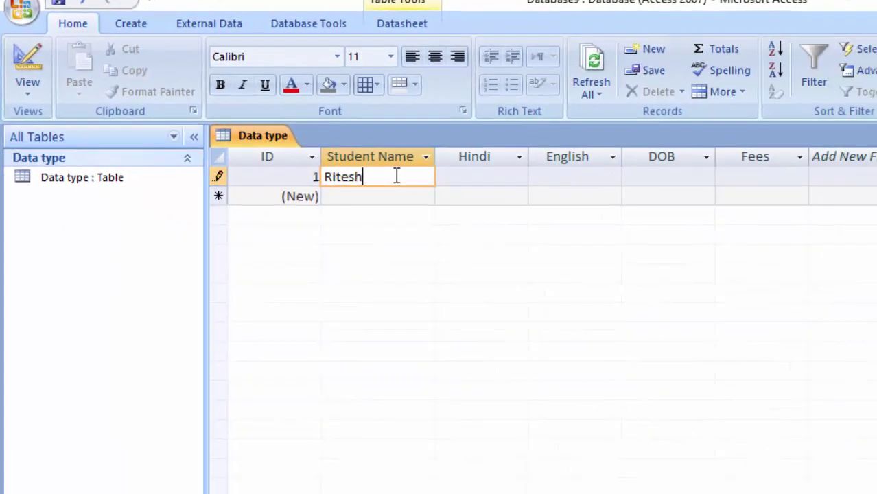
key("Tab")
type("5")
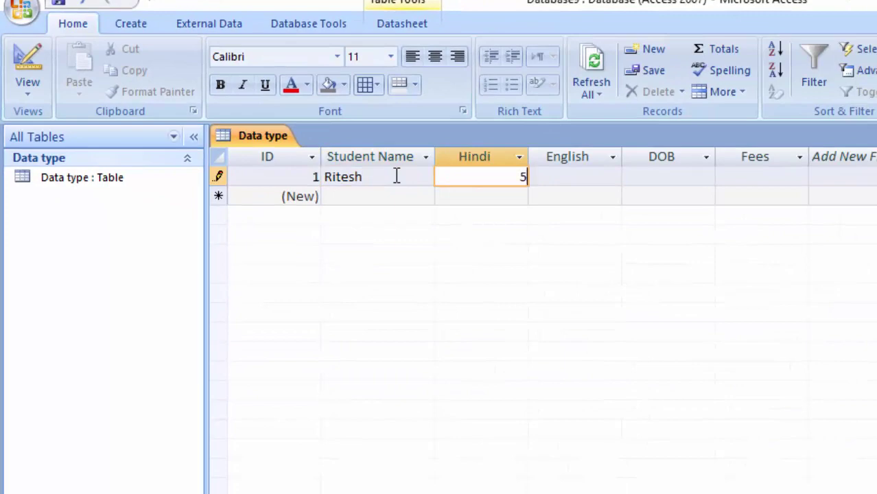
type("0")
key("Tab")
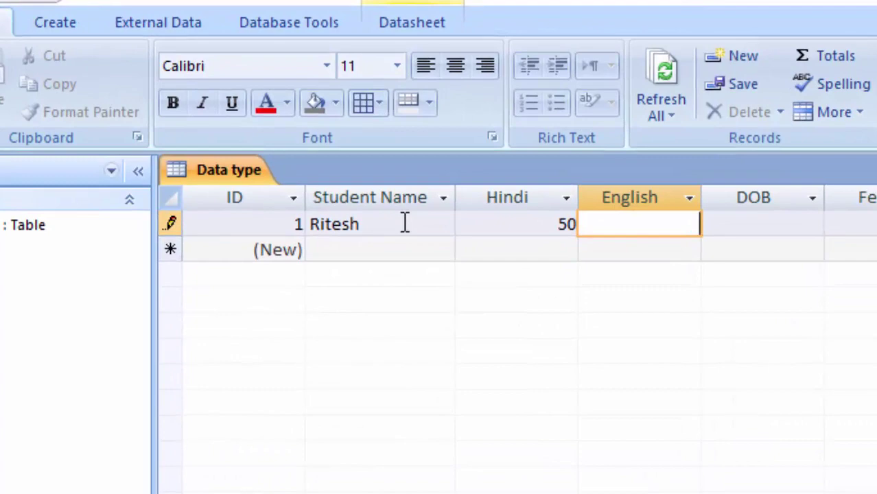
type("88")
key("Tab")
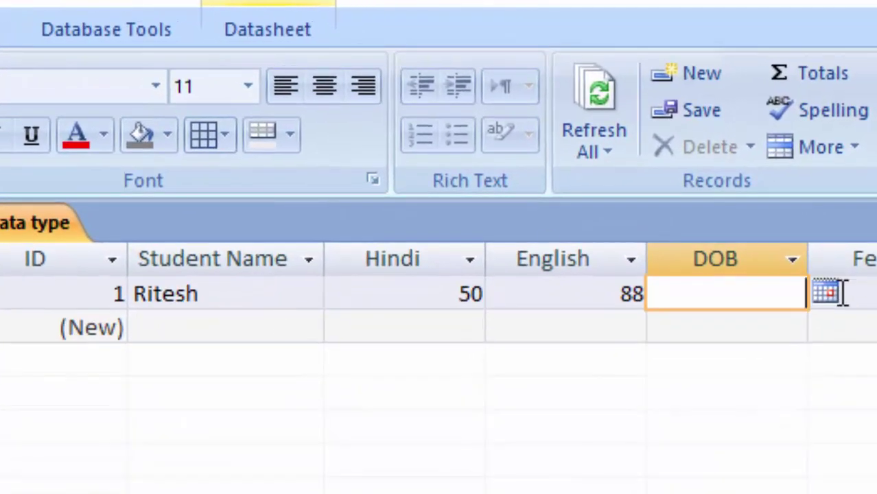
Set the first record's DOB to 7/17/2002 using the date picker and year correction
left_click(828, 295)
left_click(801, 294)
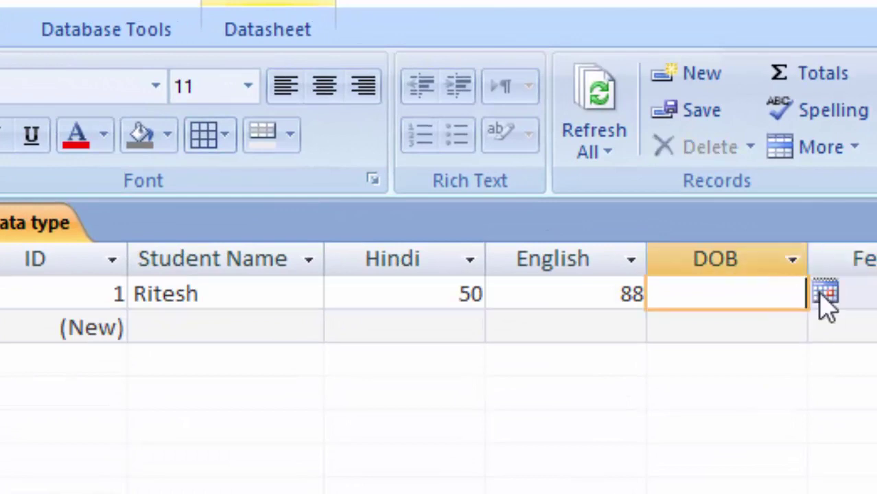
left_click(824, 295)
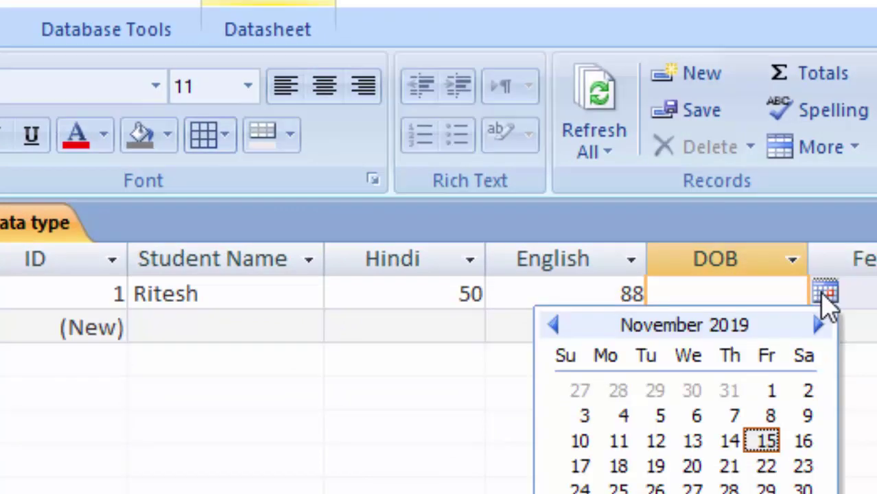
double_click(552, 326)
double_click(552, 327)
left_click(688, 441)
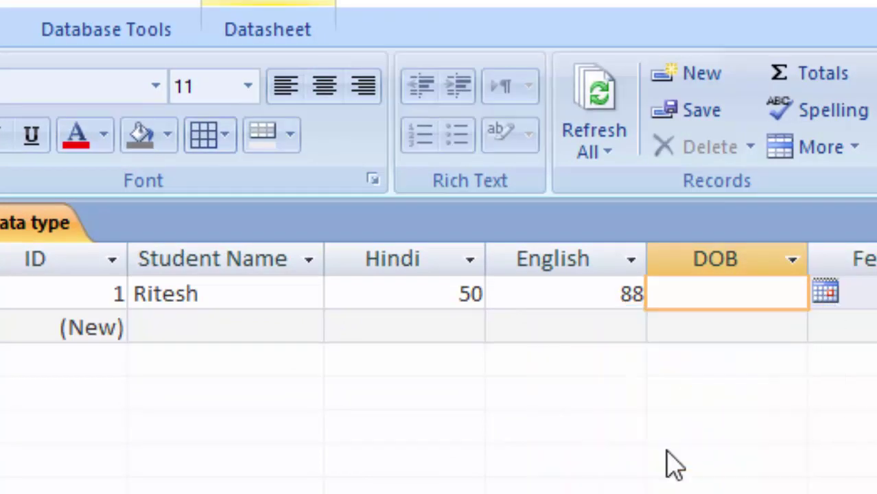
key("BackSpace")
type("7/17/201")
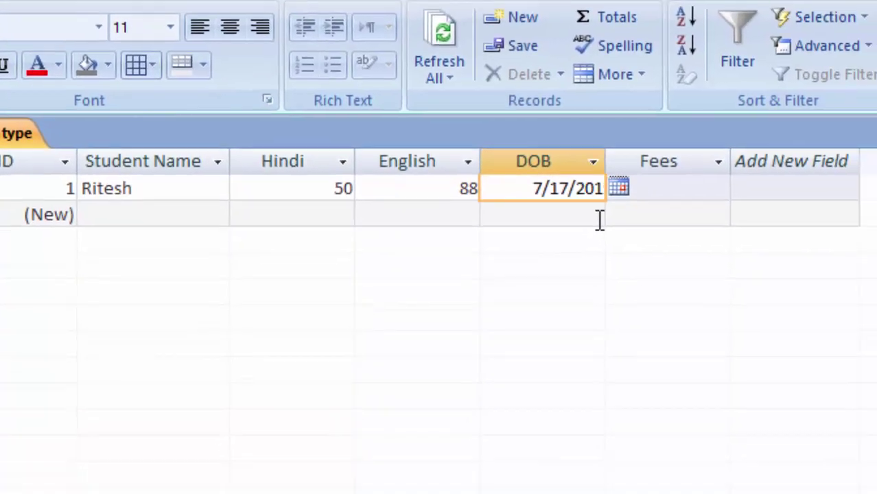
key("BackSpace")
type("02")
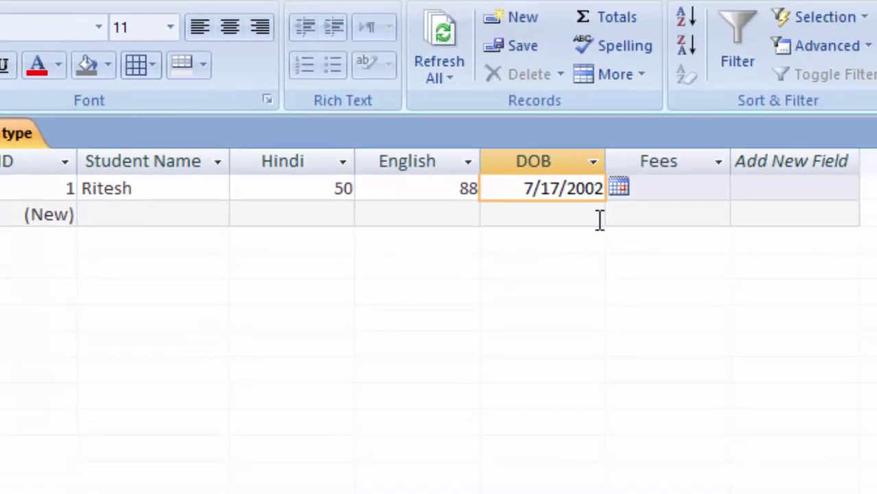
Enter Fees of 7000 and commit the first record
left_click(667, 183)
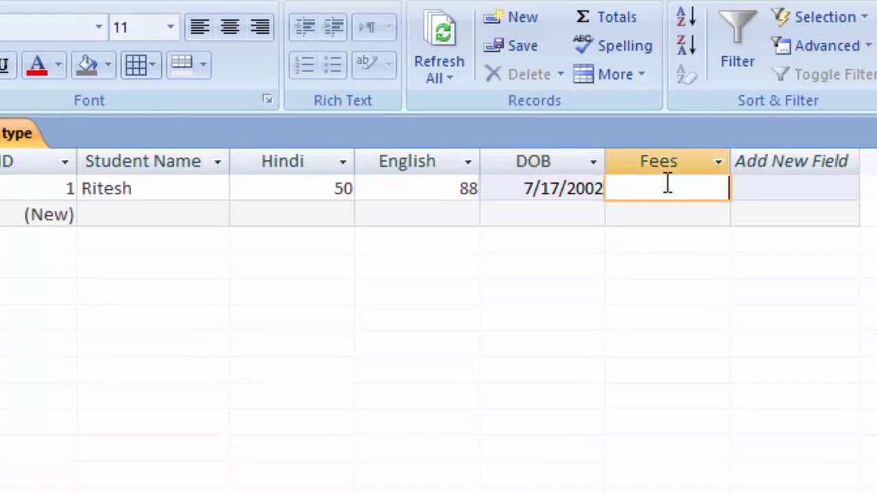
type("7000")
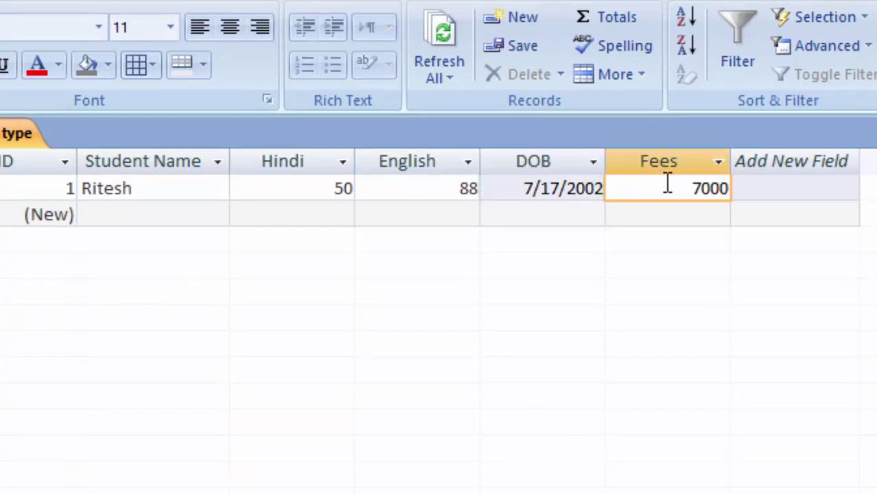
key("Tab")
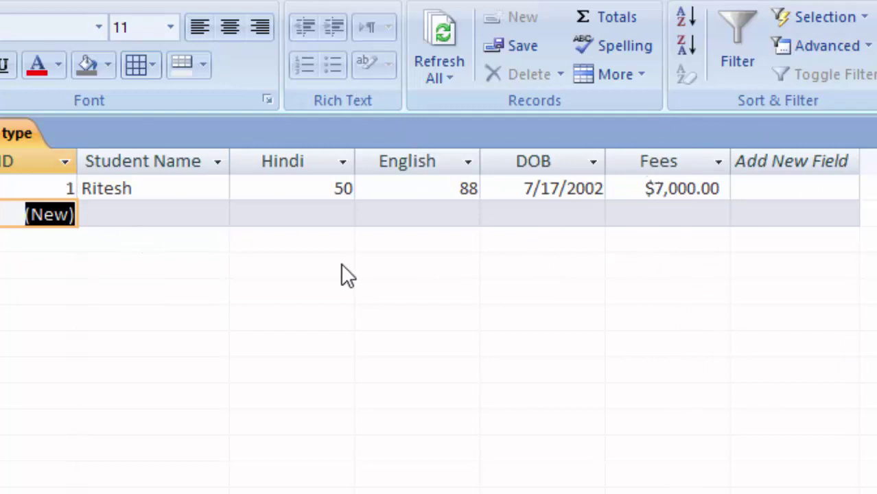
Start record 2 by entering the second student's name in Student Name
left_click(131, 214)
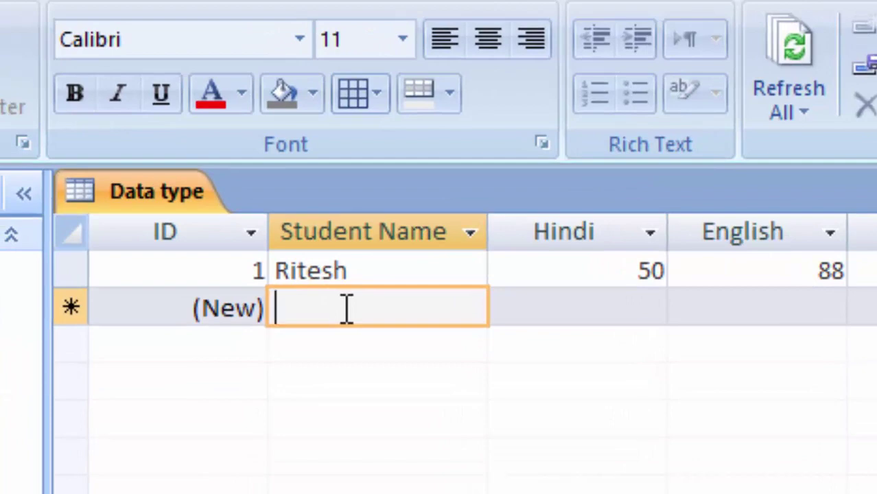
type("Ra")
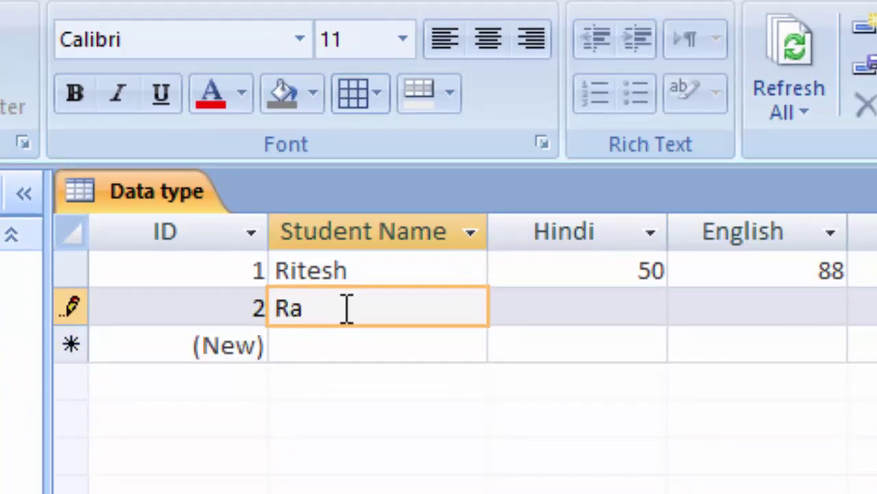
type("m")
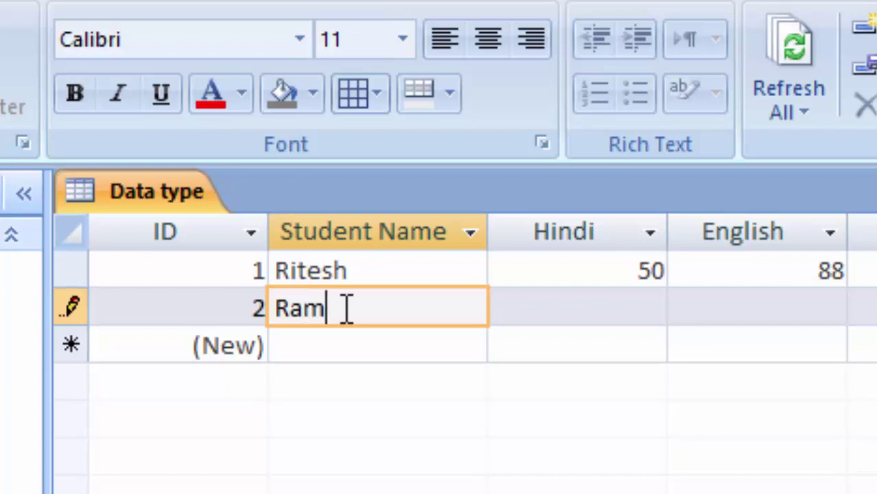